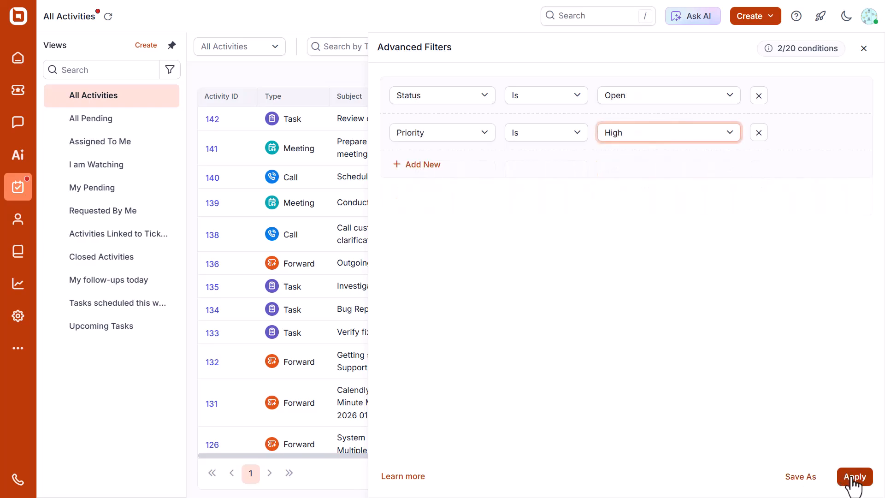
Step: Apply the filter Status is Open and Priority is High, and open the sort options and the High-Priority Open Tasks view's actions
{"action": "left_click", "coordinate": [853, 479]}
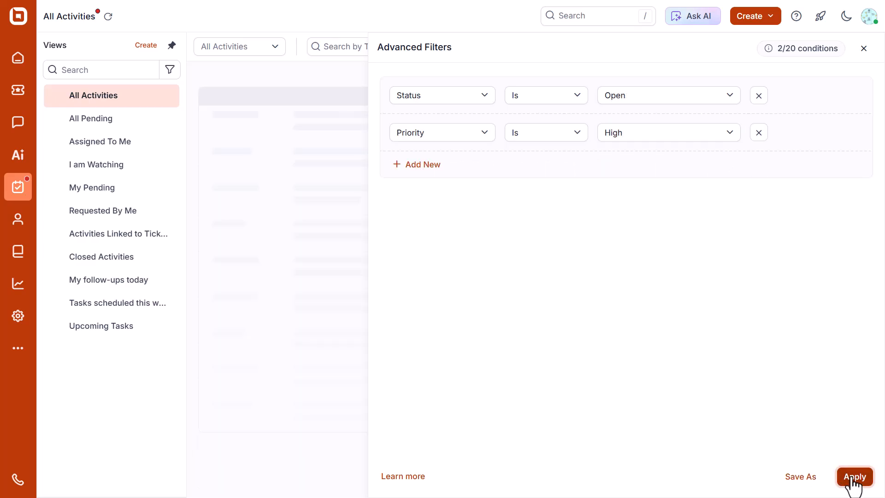
{"action": "left_click", "coordinate": [701, 47]}
{"action": "left_click", "coordinate": [161, 280]}
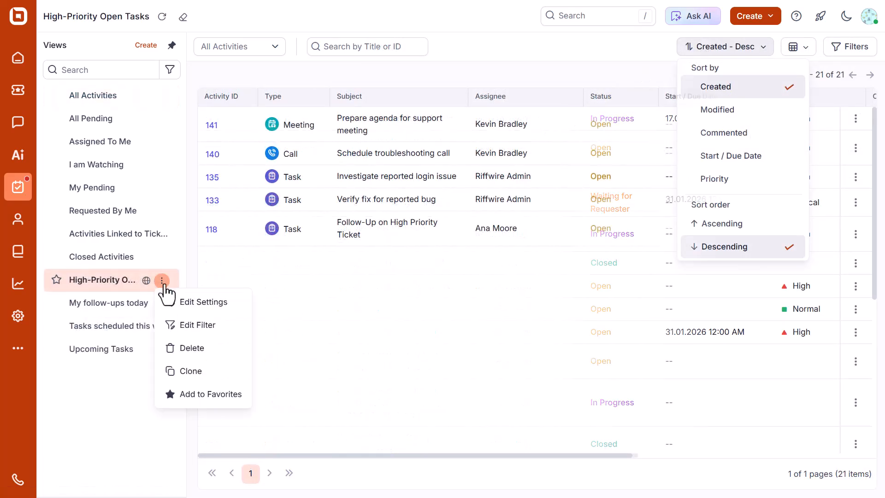
Step: Save the filter as a view named High-Priority Open Tasks with access for Any Agents and Created - Desc sorting
{"action": "left_click", "coordinate": [800, 476]}
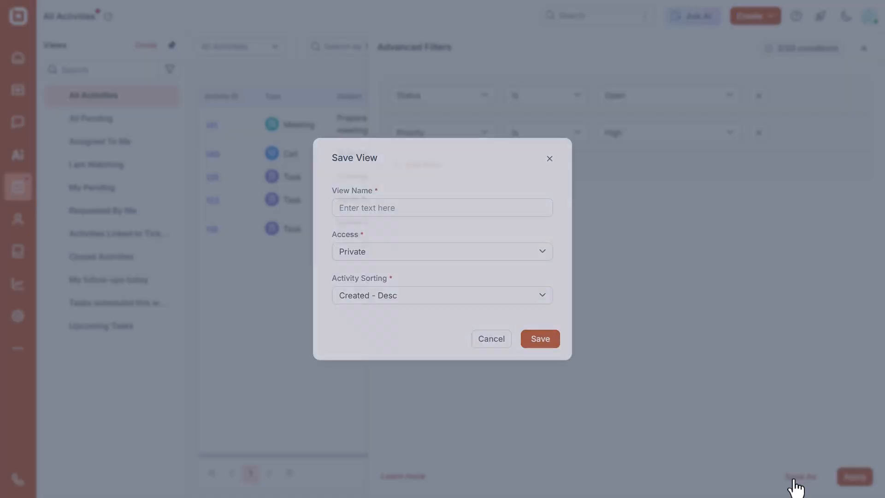
{"action": "type", "text": "High-Priority Open Tasks"}
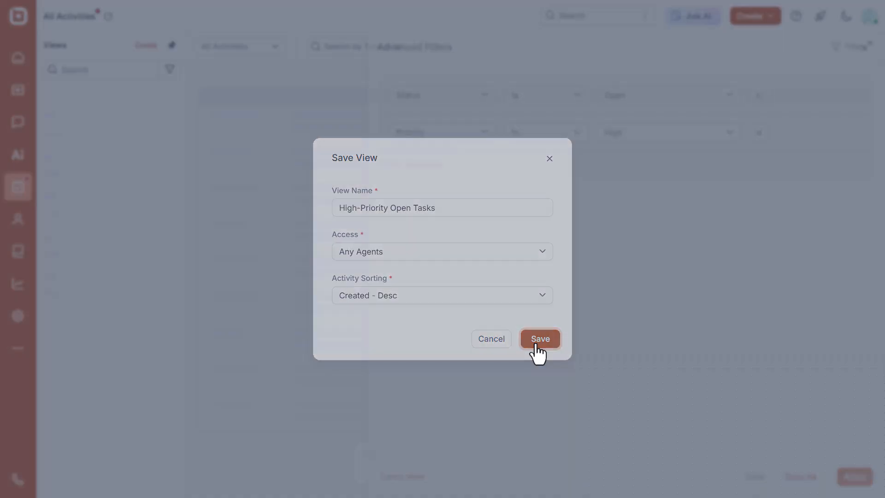
{"action": "left_click", "coordinate": [534, 344]}
{"action": "left_click", "coordinate": [113, 309]}
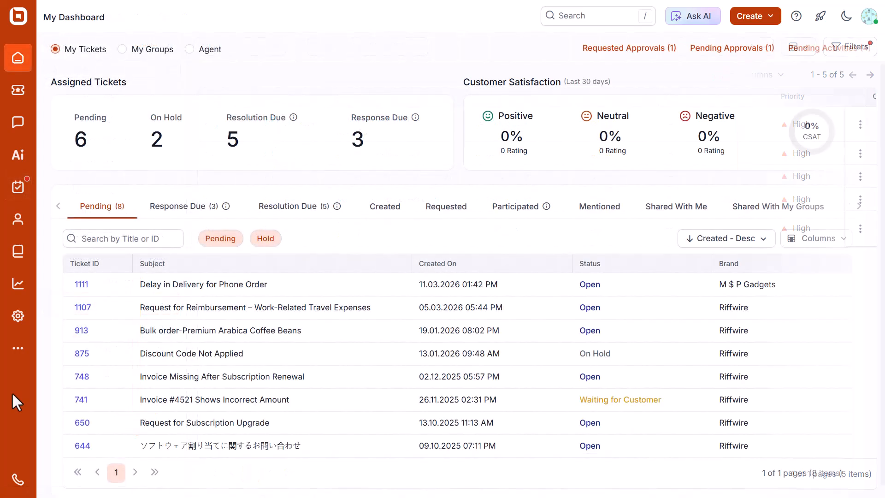
Step: Go to the Activities module and review its layout options and the remaining grid columns through Commented On
{"action": "left_click", "coordinate": [23, 190]}
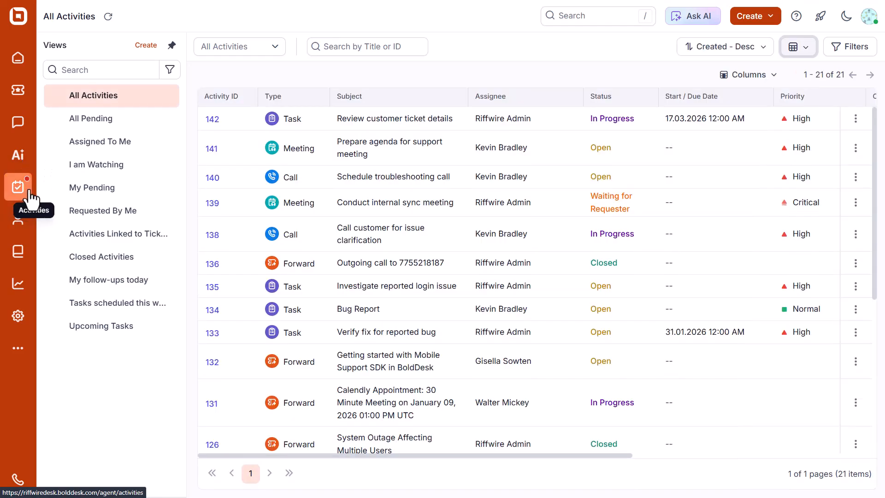
{"action": "left_click", "coordinate": [799, 51]}
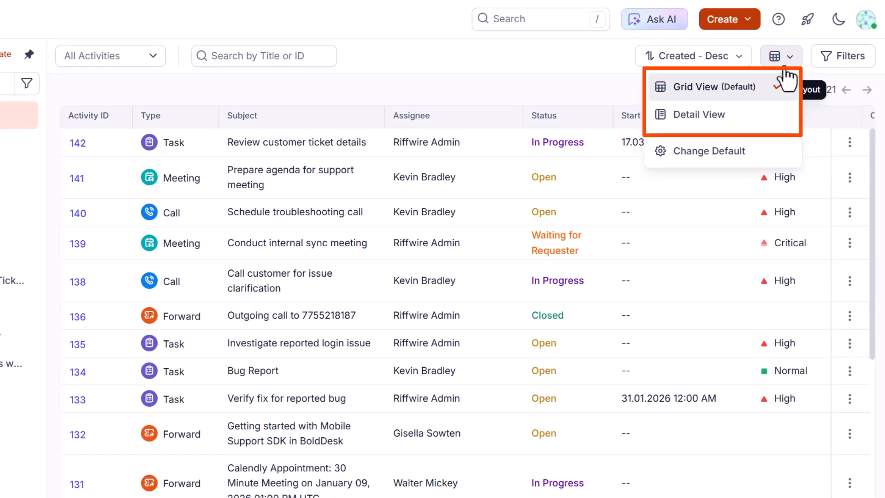
{"action": "left_click", "coordinate": [784, 66]}
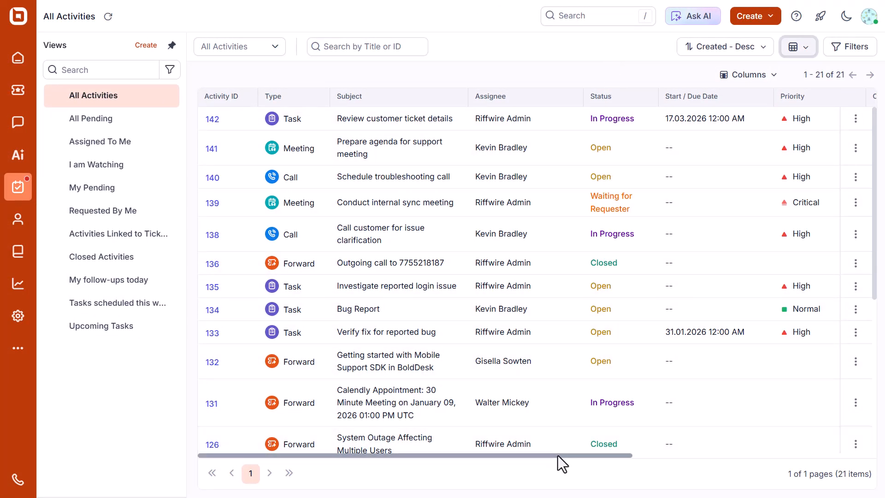
{"action": "left_click_drag", "start_coordinate": [558, 455], "coordinate": [814, 457]}
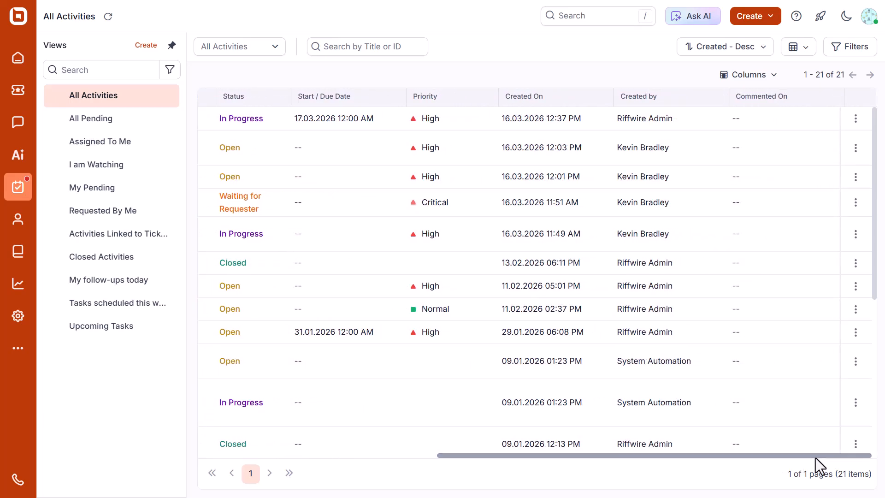
Step: Switch the activities layout to Detail View and check the available layout options
{"action": "left_click", "coordinate": [796, 48]}
{"action": "left_click", "coordinate": [779, 95]}
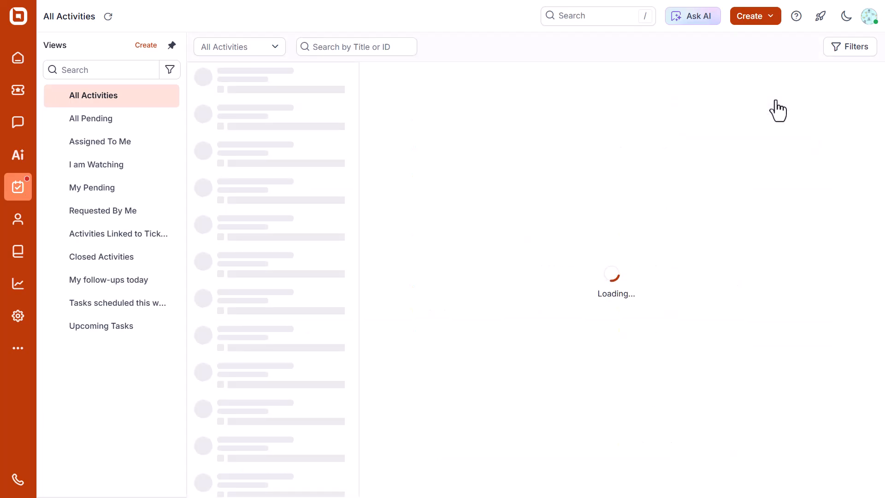
{"action": "left_click", "coordinate": [795, 52]}
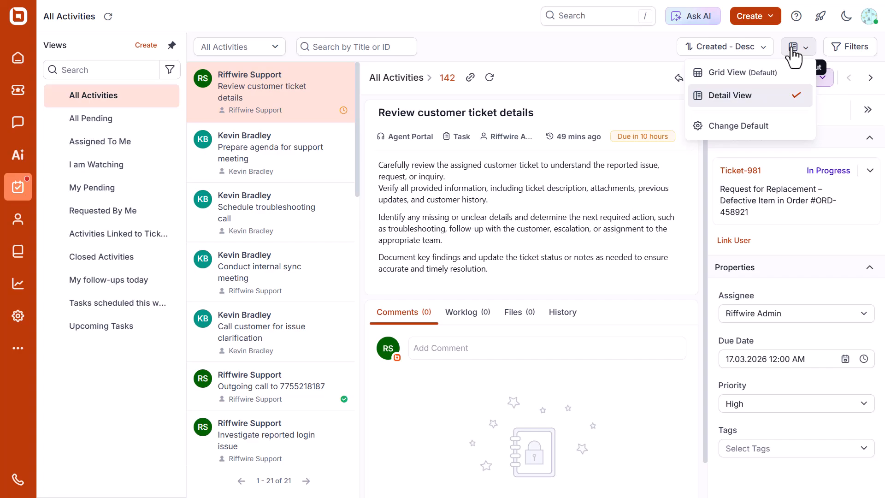
{"action": "left_click", "coordinate": [794, 51]}
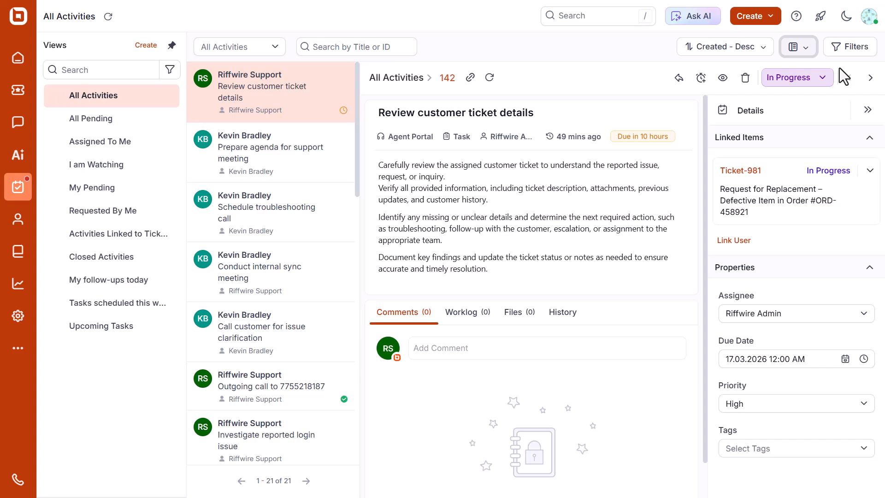
Step: Open the default layout settings for activities and bring up the Activity Layout View choices in the personal settings
{"action": "left_click", "coordinate": [796, 47]}
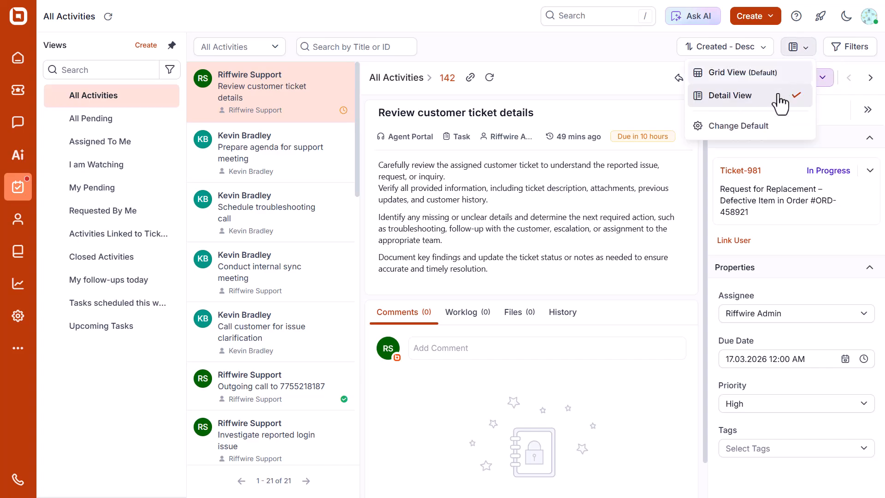
{"action": "left_click", "coordinate": [771, 127]}
{"action": "scroll", "coordinate": [857, 284], "scroll_direction": "down", "scroll_amount": 2}
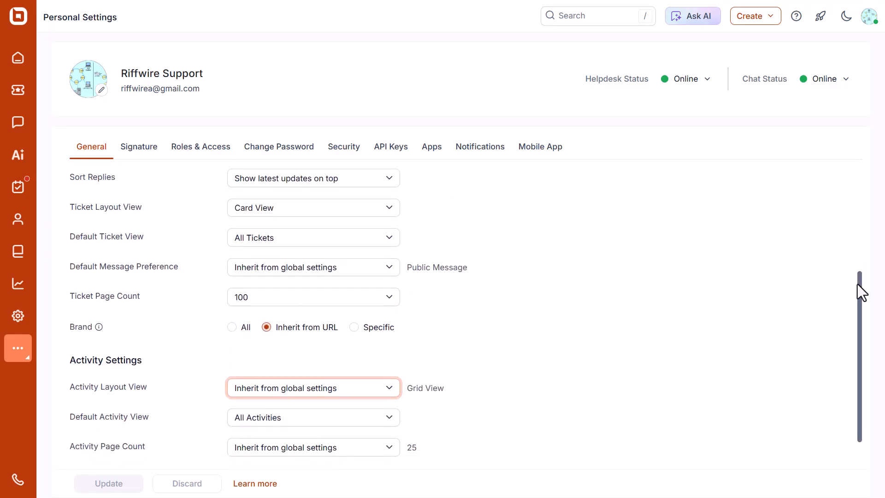
{"action": "left_click", "coordinate": [389, 324]}
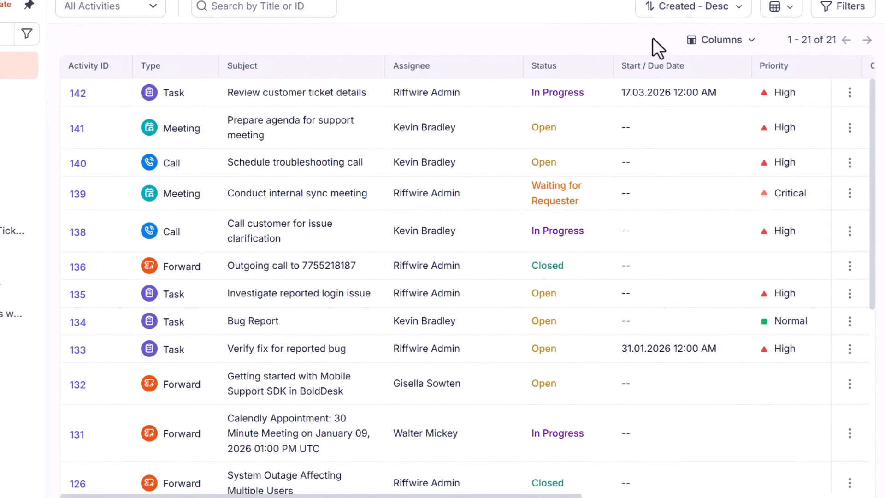
Step: Choose the activity grid columns: remove Created by and include End Date and Duration
{"action": "left_click", "coordinate": [722, 40]}
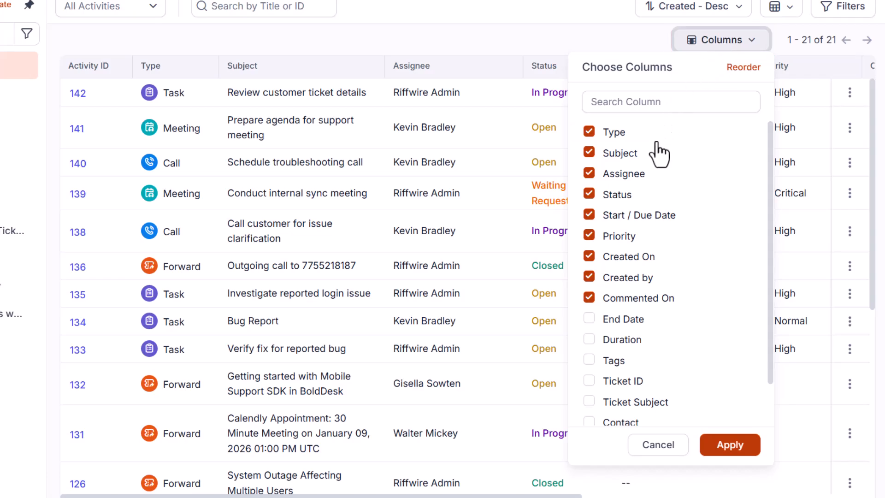
{"action": "left_click", "coordinate": [590, 277]}
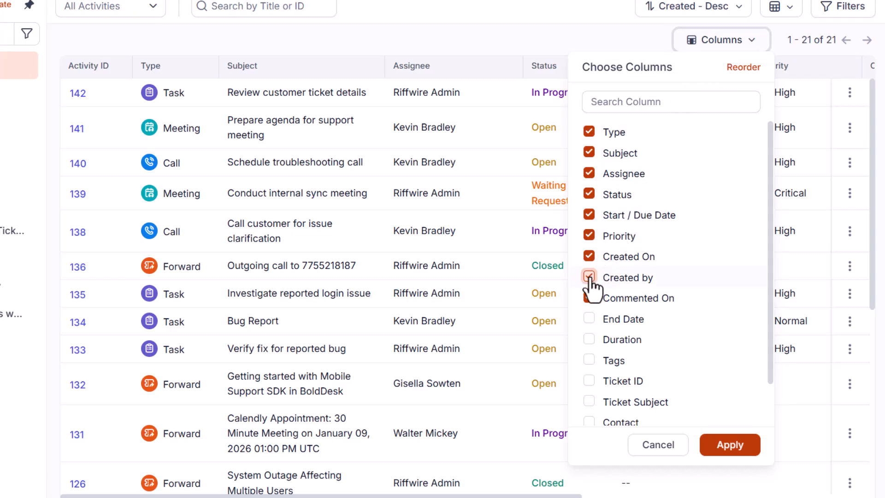
{"action": "left_click", "coordinate": [589, 319]}
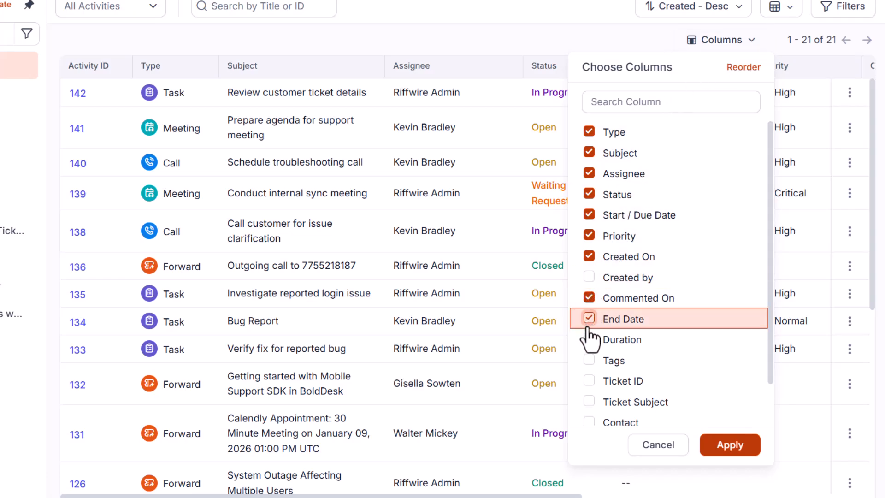
{"action": "left_click", "coordinate": [589, 340]}
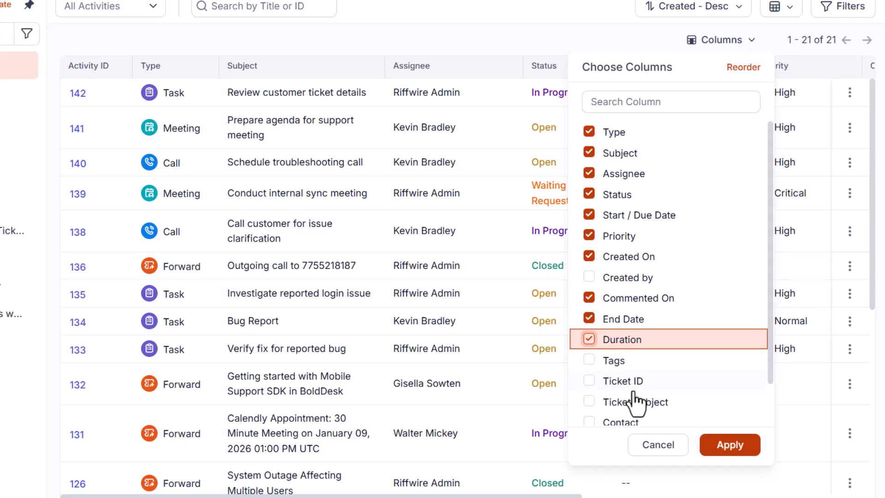
Step: Reorder the columns so Subject follows Assignee and End Date follows Duration, and apply the column changes
{"action": "left_click", "coordinate": [752, 70]}
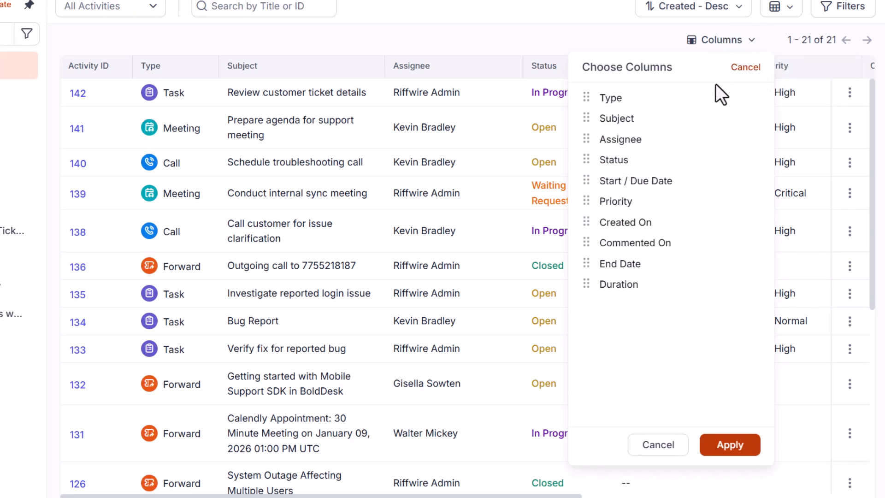
{"action": "left_click_drag", "start_coordinate": [585, 118], "coordinate": [584, 148]}
{"action": "left_click_drag", "start_coordinate": [586, 264], "coordinate": [584, 289]}
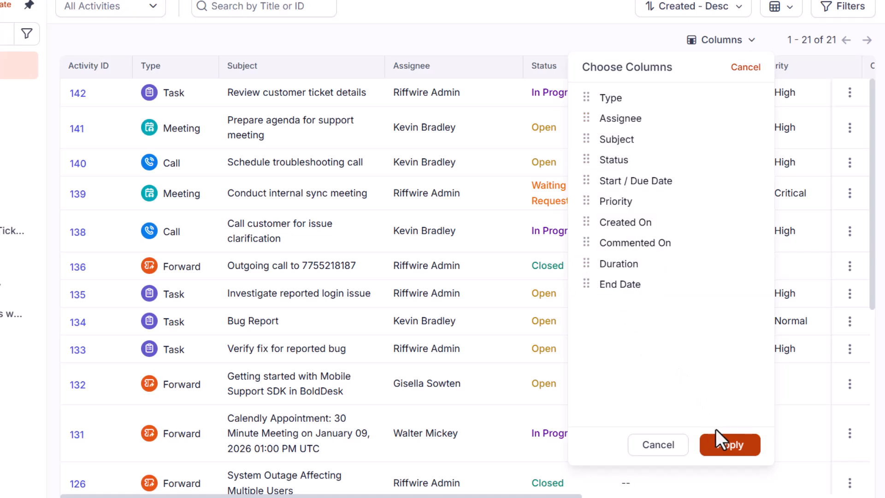
{"action": "left_click", "coordinate": [718, 437]}
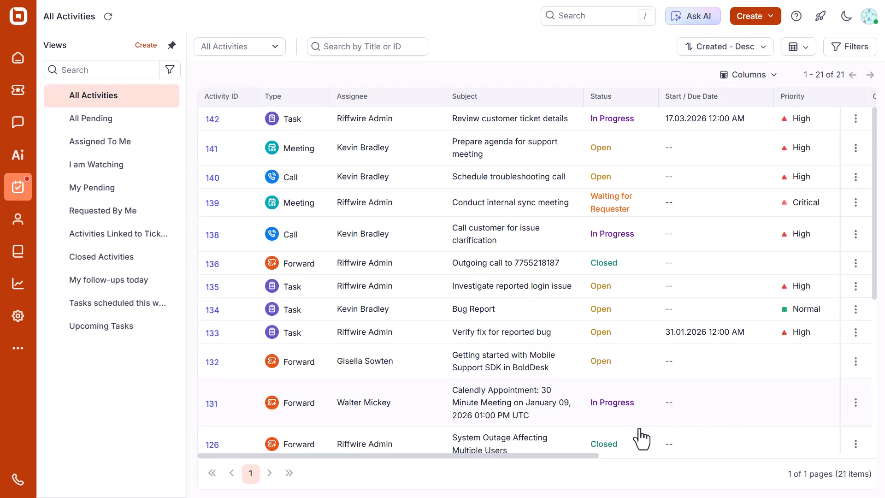
Step: Check the remaining columns of the activity grid and reset the column selection and order to default
{"action": "left_click_drag", "start_coordinate": [582, 455], "coordinate": [862, 453]}
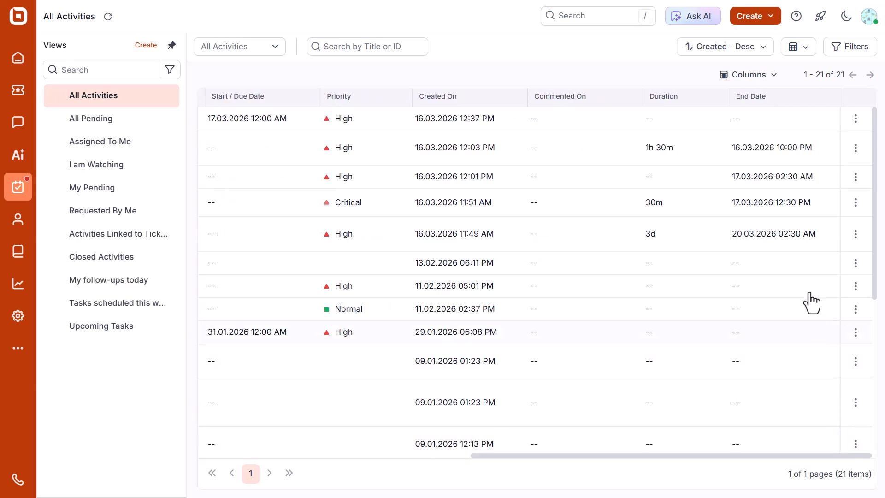
{"action": "left_click", "coordinate": [760, 78]}
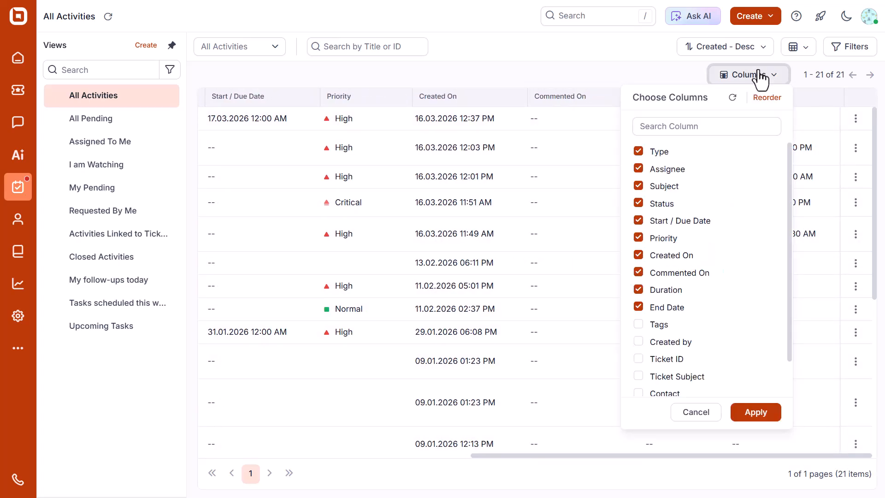
{"action": "left_click", "coordinate": [731, 97]}
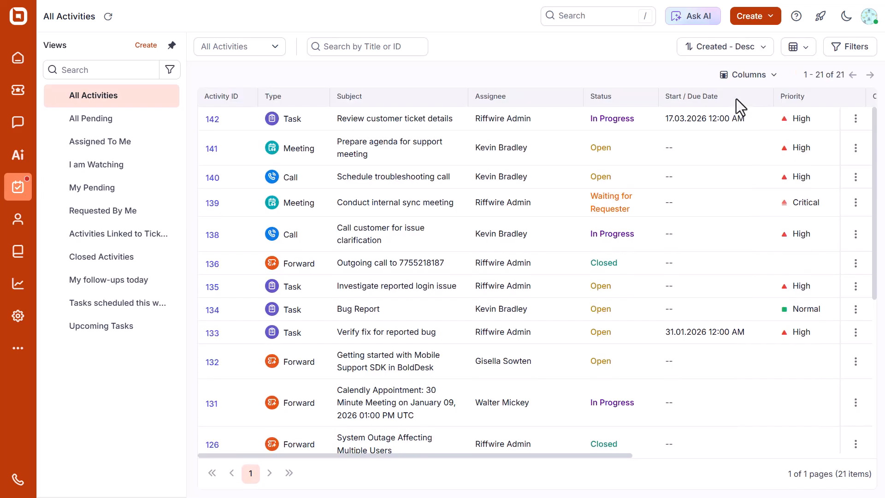
Step: Sort the activities by Priority in descending order, and change the sort order to ascending
{"action": "left_click", "coordinate": [700, 50]}
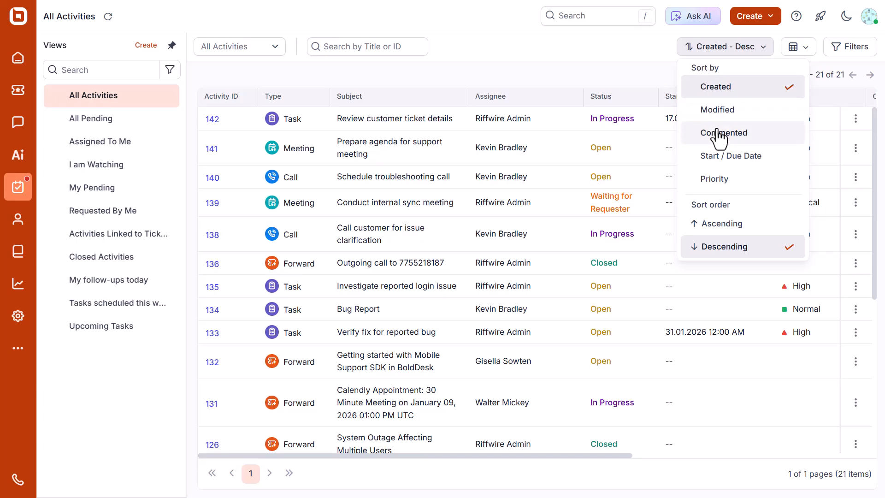
{"action": "left_click", "coordinate": [715, 180]}
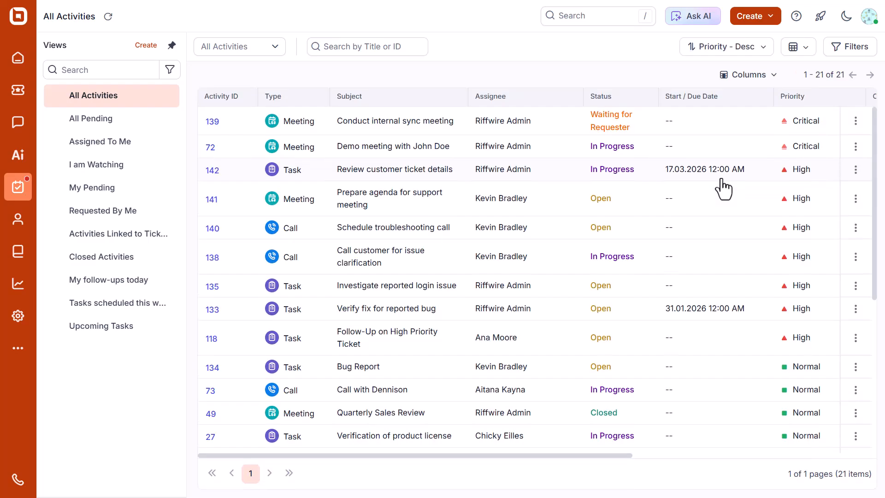
{"action": "left_click", "coordinate": [719, 52]}
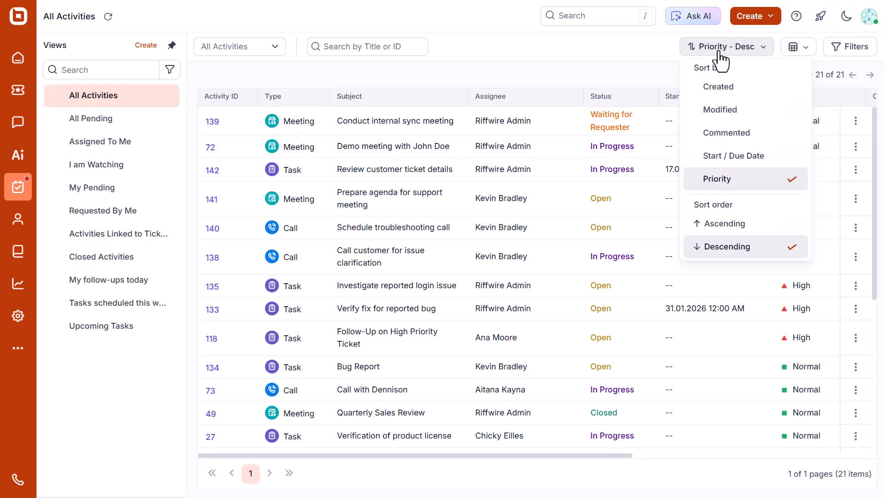
{"action": "left_click", "coordinate": [750, 225]}
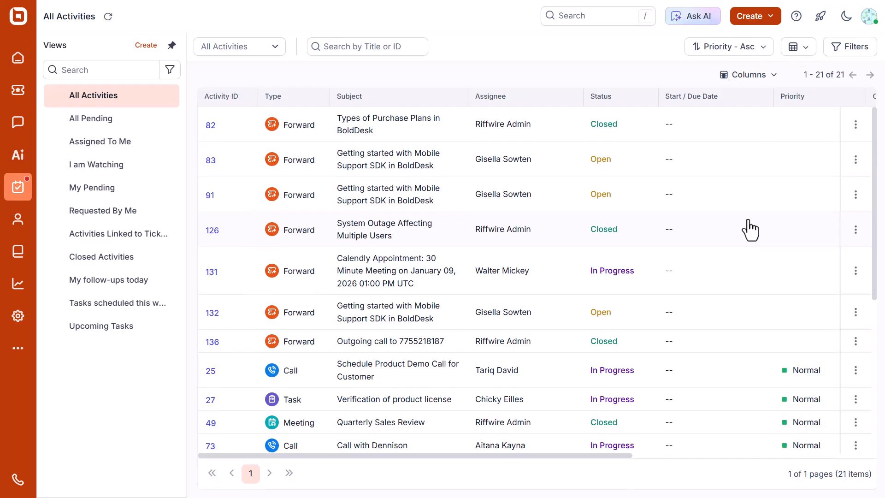
{"action": "left_click", "coordinate": [722, 52]}
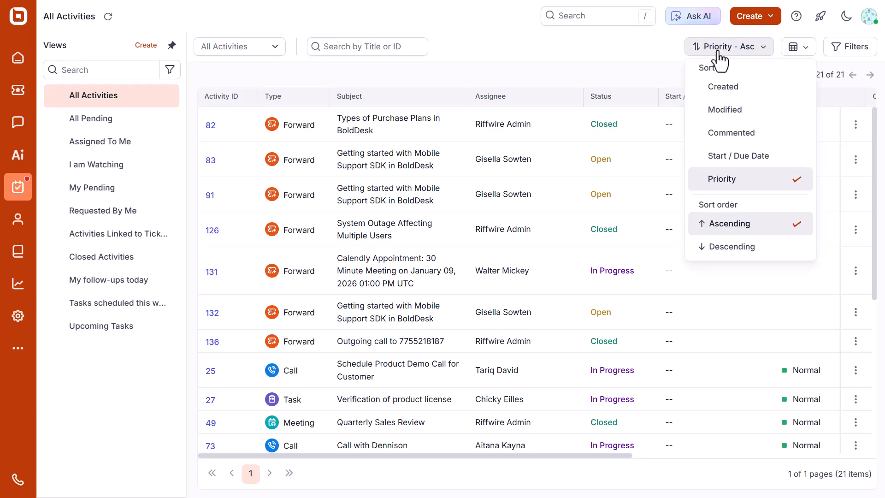
Step: Create an advanced filter condition in the All Activities view with Status Is Open
{"action": "left_click", "coordinate": [113, 97]}
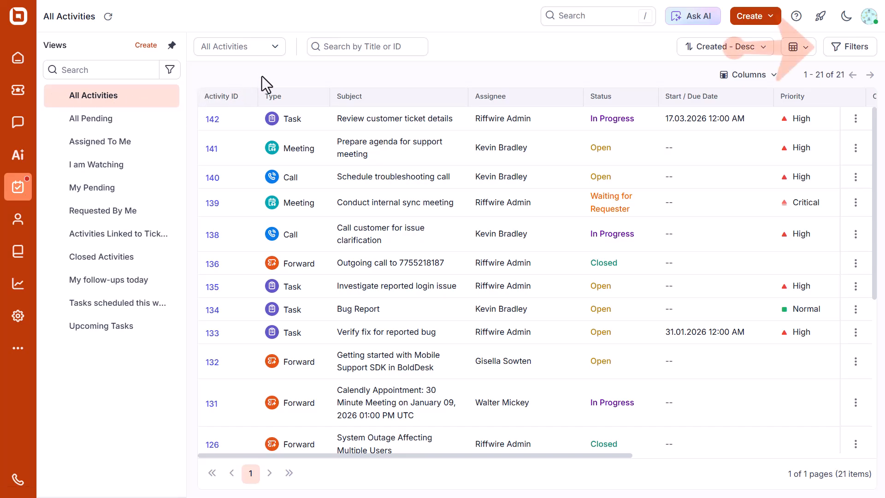
{"action": "left_click", "coordinate": [848, 57]}
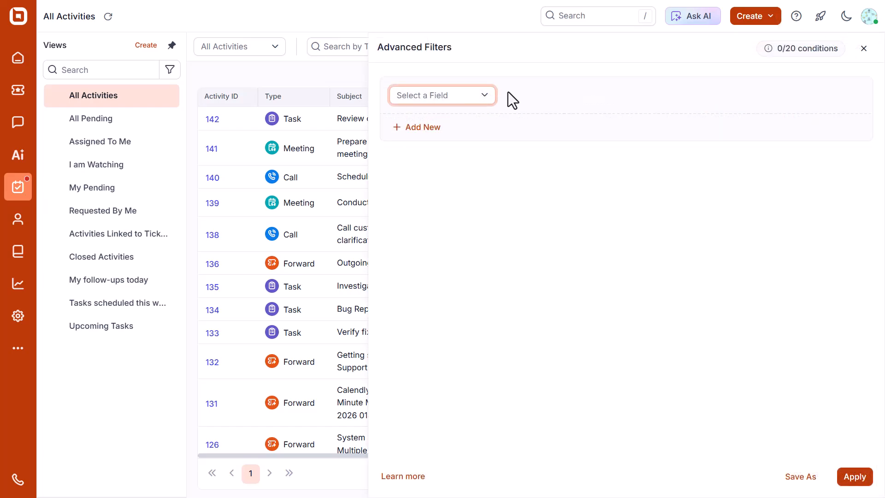
{"action": "left_click", "coordinate": [485, 98]}
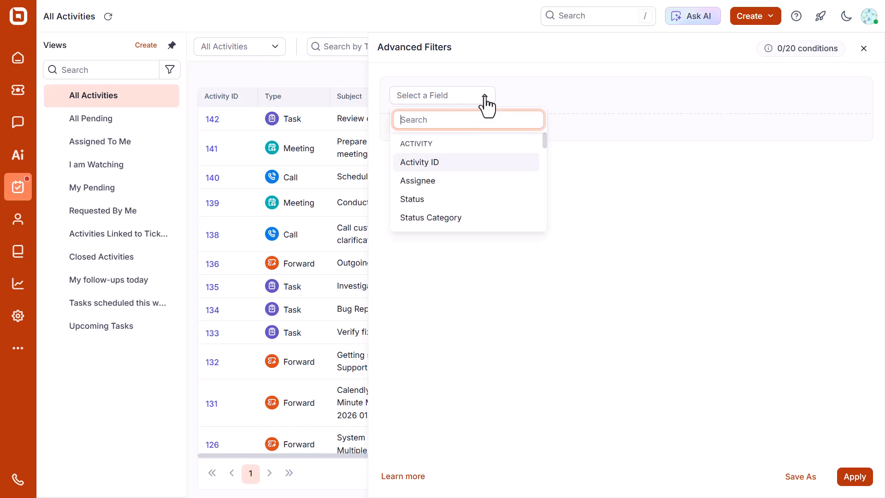
{"action": "left_click", "coordinate": [472, 201]}
{"action": "left_click", "coordinate": [626, 98]}
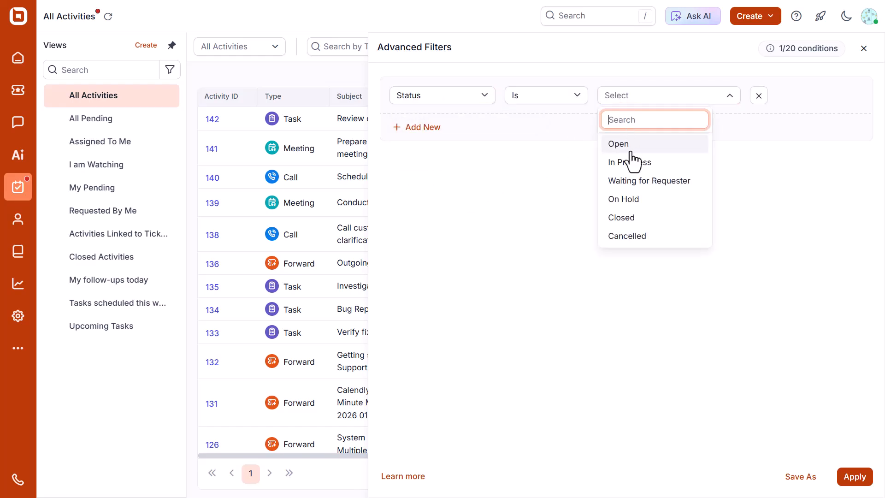
{"action": "left_click", "coordinate": [607, 144]}
Step: Add a second filter condition with Priority Is High, apply the filters and close the advanced filters
{"action": "left_click", "coordinate": [430, 129]}
{"action": "left_click", "coordinate": [426, 133]}
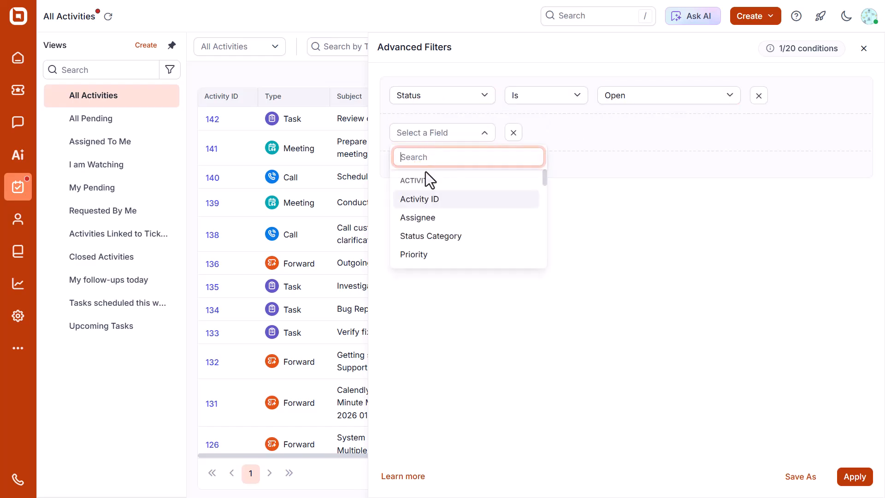
{"action": "left_click", "coordinate": [427, 255]}
{"action": "left_click", "coordinate": [625, 135]}
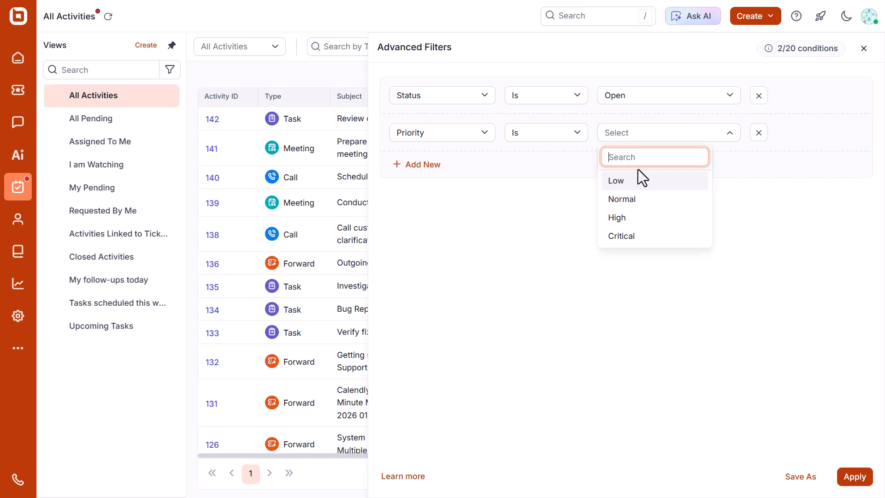
{"action": "left_click", "coordinate": [641, 218]}
{"action": "left_click", "coordinate": [853, 476]}
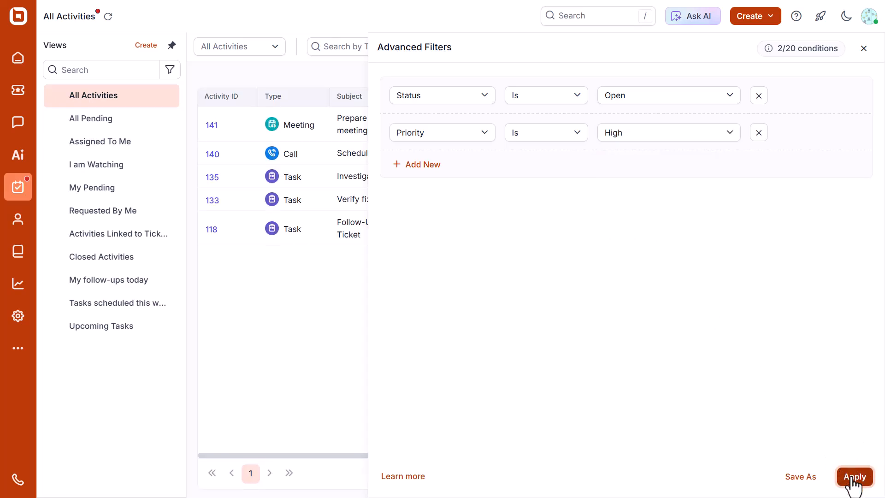
{"action": "left_click", "coordinate": [865, 49]}
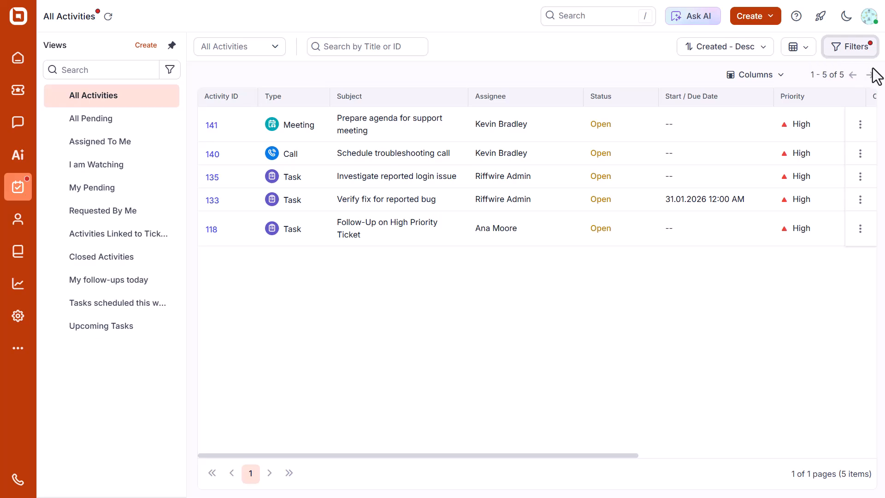
Step: Save the filter as a view named High-Priority Open Tasks with access for Any Agents and sorting Created - Desc
{"action": "left_click", "coordinate": [857, 52]}
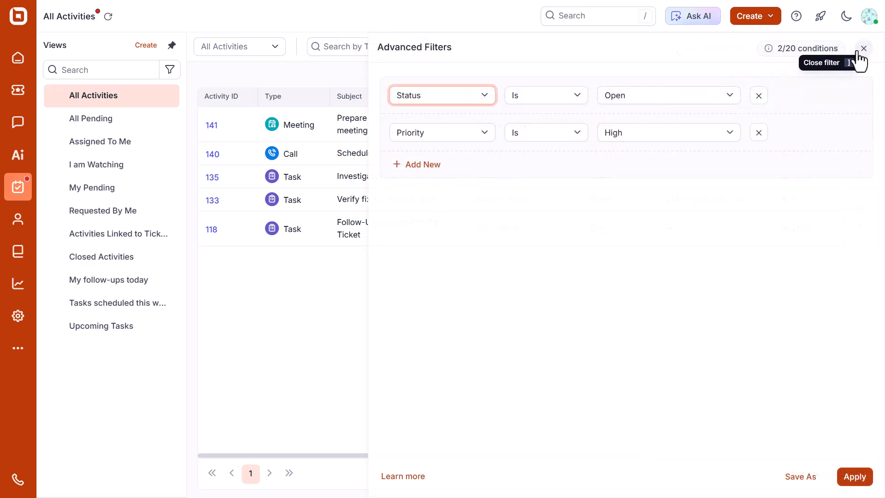
{"action": "left_click", "coordinate": [797, 479]}
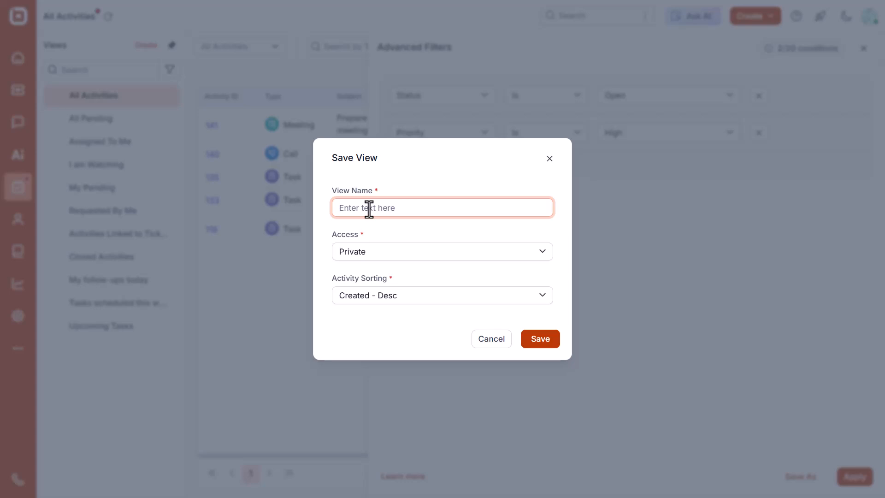
{"action": "type", "text": "High-Priority Open Tasks"}
{"action": "left_click", "coordinate": [377, 253]}
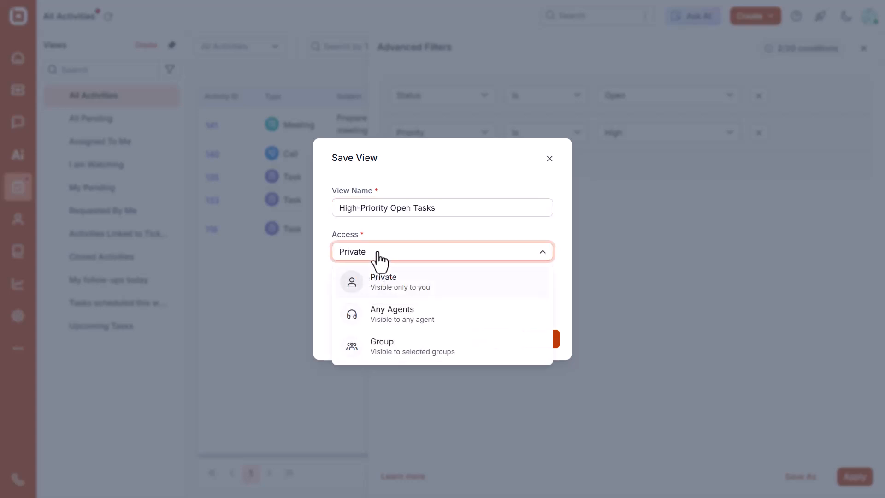
{"action": "left_click", "coordinate": [390, 314]}
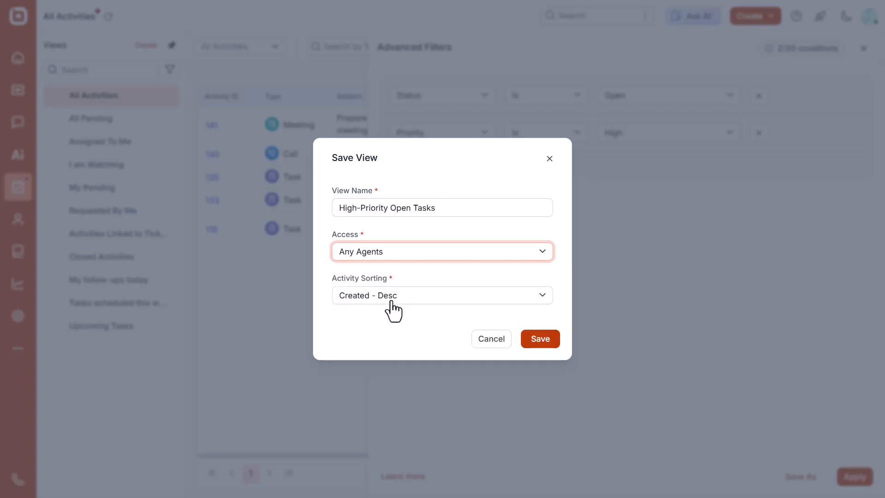
{"action": "left_click", "coordinate": [392, 299]}
{"action": "left_click", "coordinate": [395, 363]}
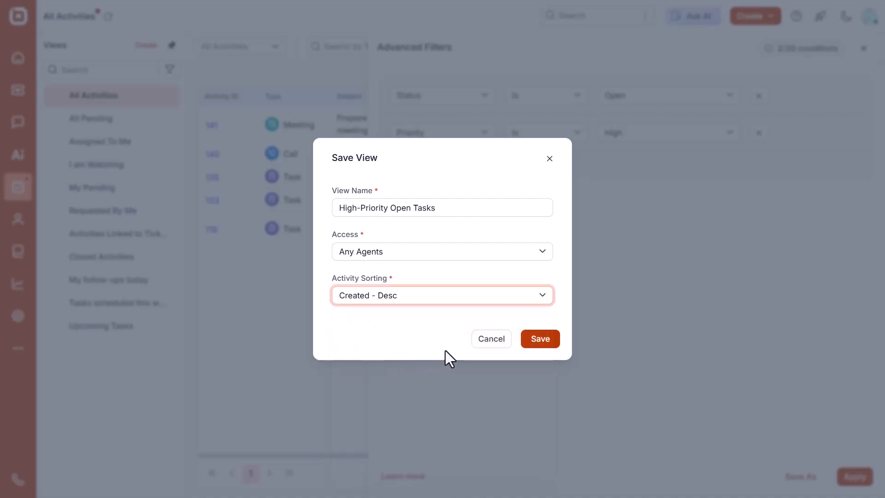
{"action": "left_click", "coordinate": [536, 345]}
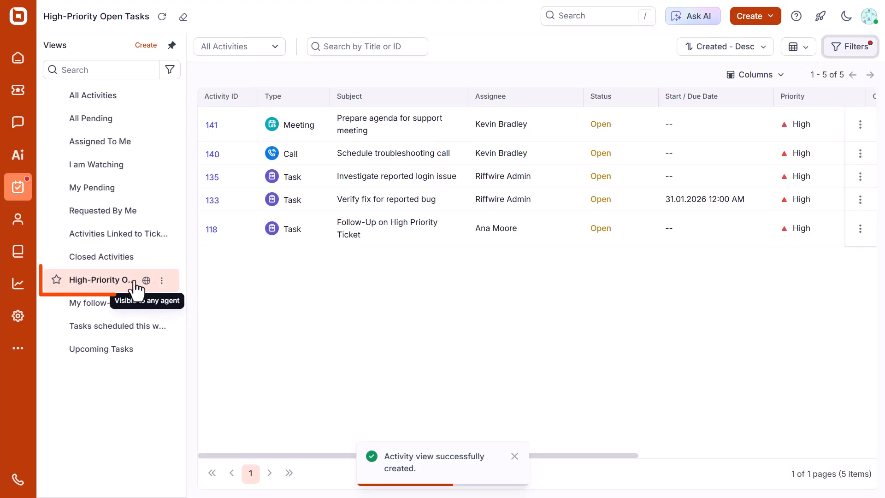
Step: Try to edit the Priority condition in the High-Priority Open Tasks view's filter, and return to All Activities without saving
{"action": "left_click", "coordinate": [121, 284]}
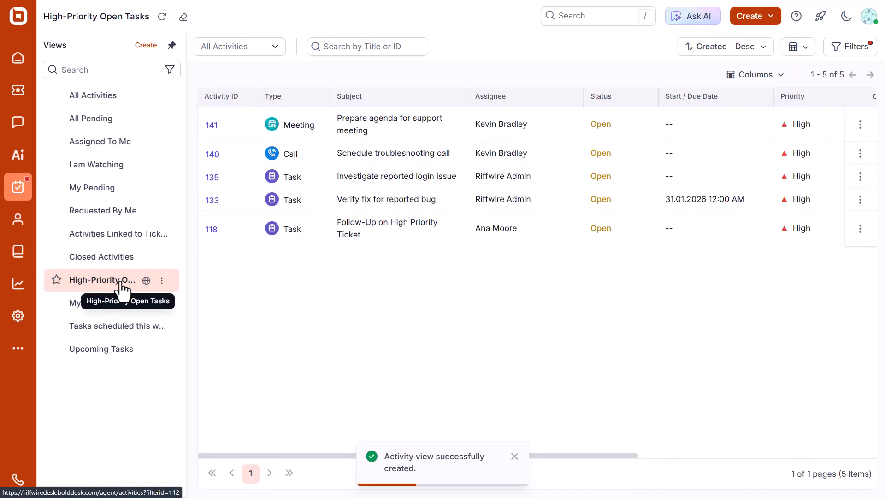
{"action": "left_click", "coordinate": [162, 280]}
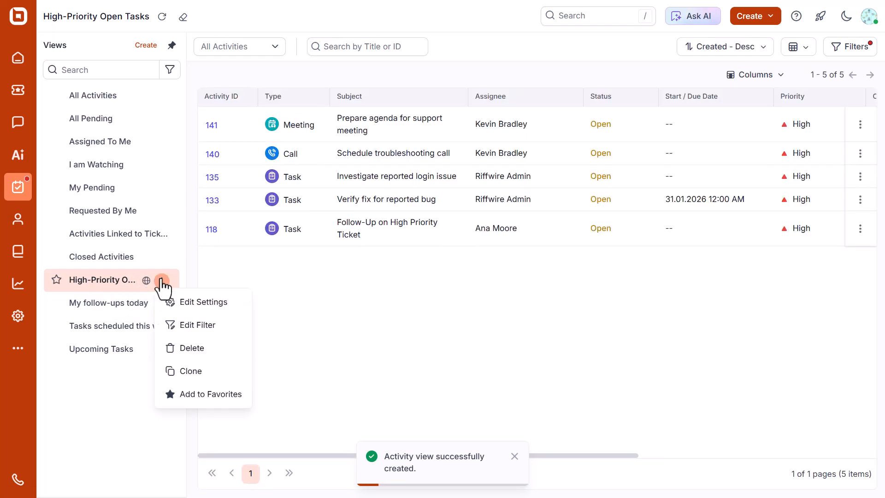
{"action": "left_click", "coordinate": [208, 340]}
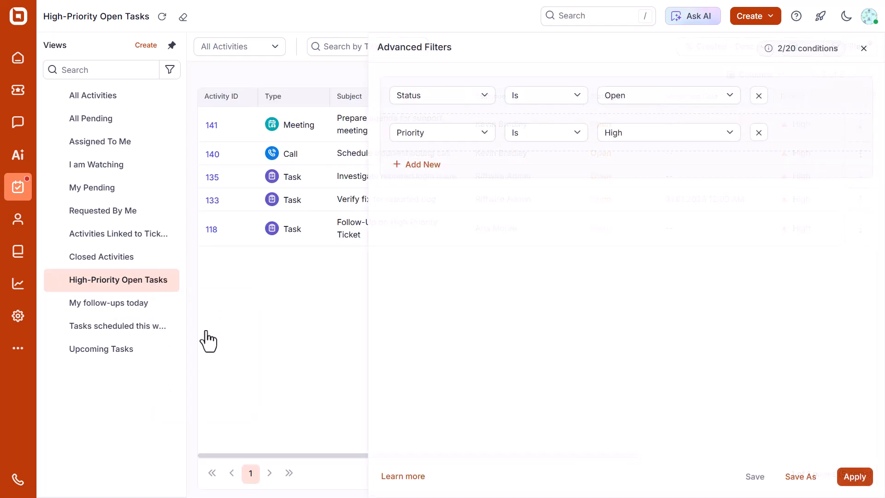
{"action": "left_click", "coordinate": [668, 134]}
{"action": "left_click", "coordinate": [677, 198]}
{"action": "left_click", "coordinate": [95, 97]}
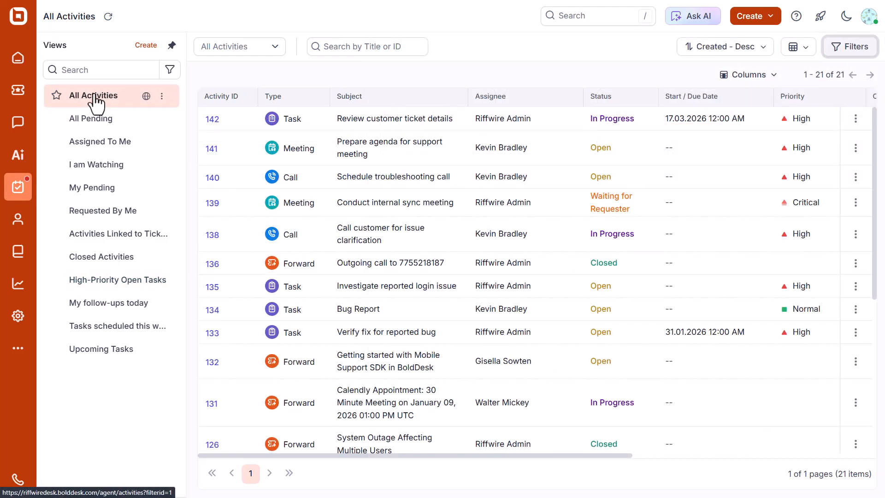
Step: Review the edit, delete and clone options of the High-Priority Open Tasks view, and add the view to favorites
{"action": "left_click", "coordinate": [122, 285]}
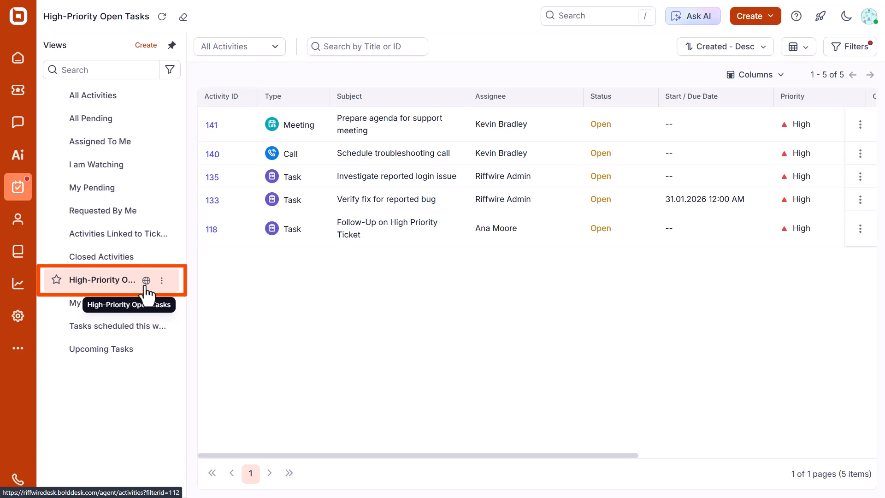
{"action": "left_click", "coordinate": [161, 281]}
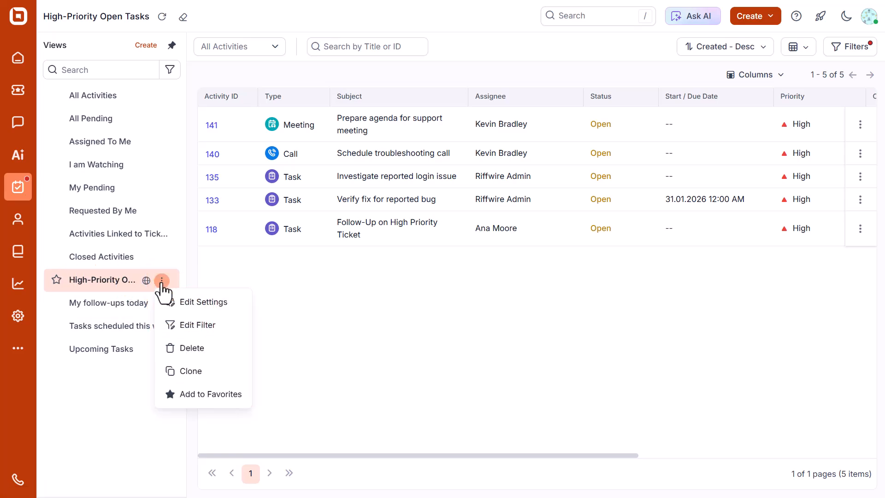
{"action": "left_click", "coordinate": [191, 309]}
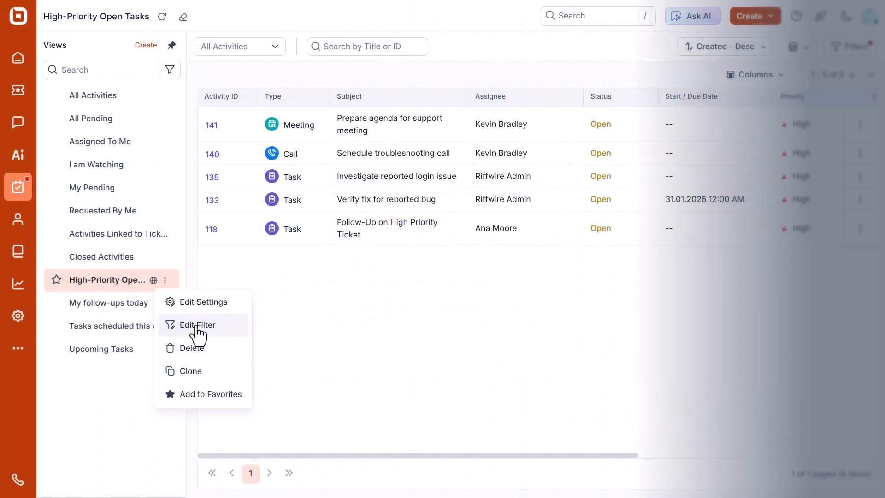
{"action": "left_click", "coordinate": [196, 327]}
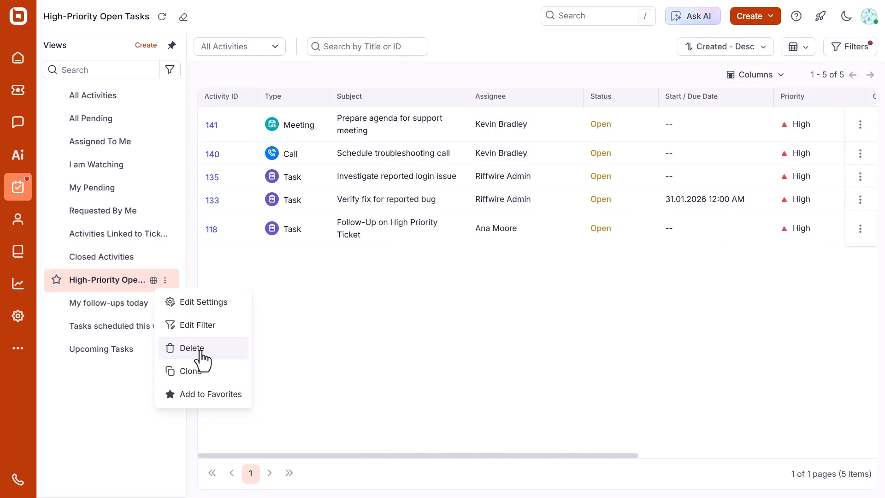
{"action": "left_click", "coordinate": [192, 348]}
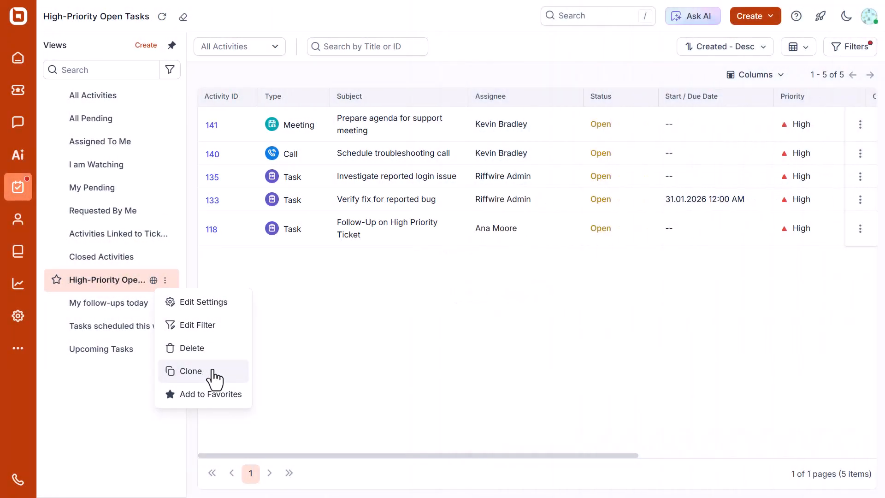
{"action": "left_click", "coordinate": [213, 370]}
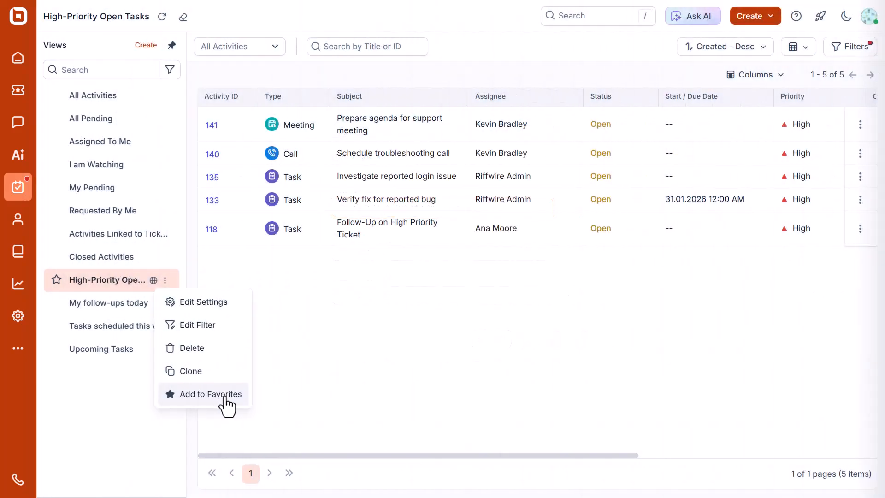
{"action": "left_click", "coordinate": [211, 393]}
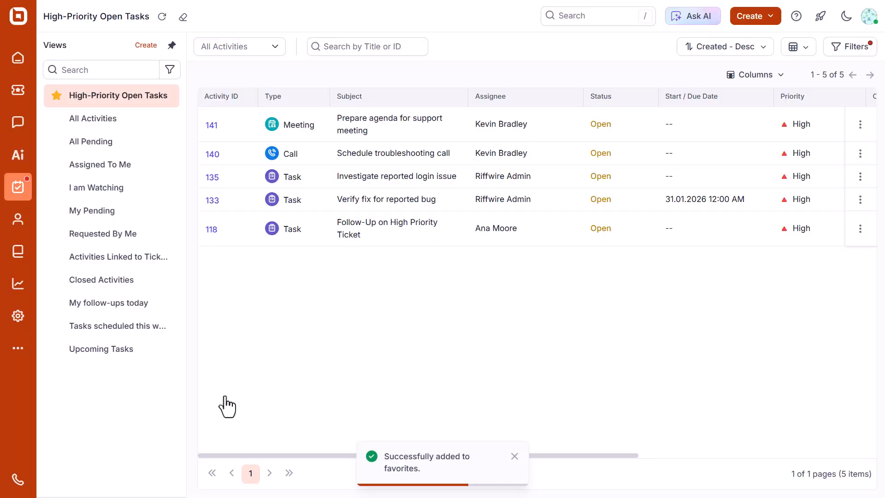
Step: Open the Activity Views configuration in the Admin Center
{"action": "left_click", "coordinate": [161, 143]}
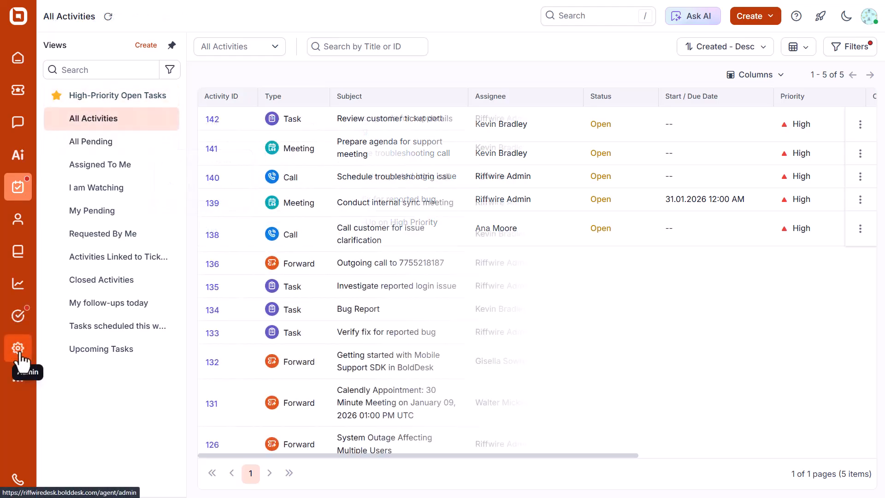
{"action": "left_click", "coordinate": [20, 357]}
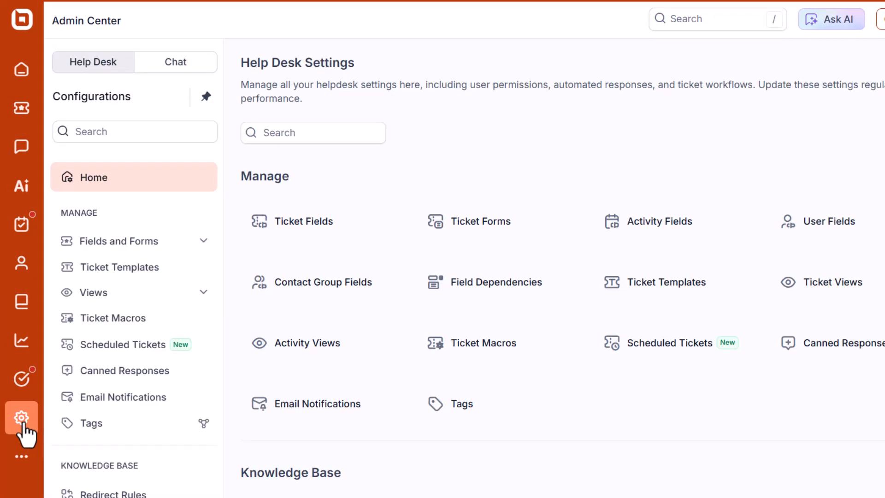
{"action": "left_click", "coordinate": [203, 292]}
{"action": "left_click", "coordinate": [162, 353]}
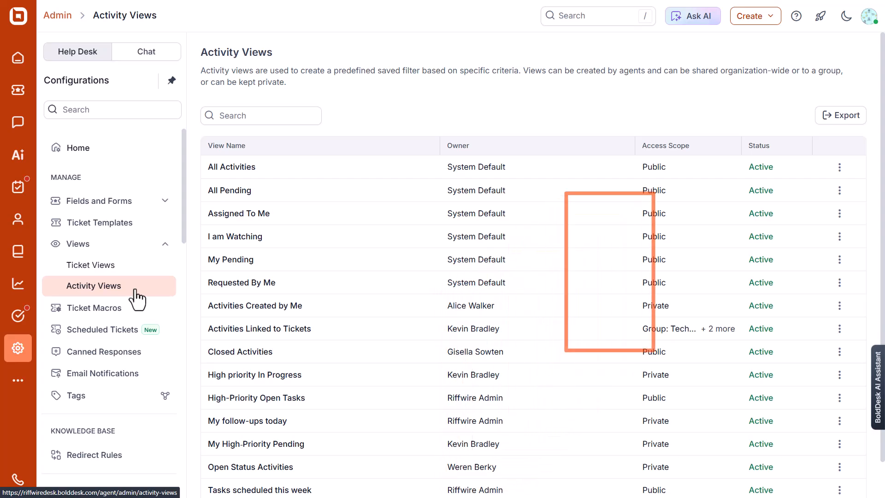
Step: Deactivate the All Pending activity view, and activate it again
{"action": "left_click", "coordinate": [839, 190]}
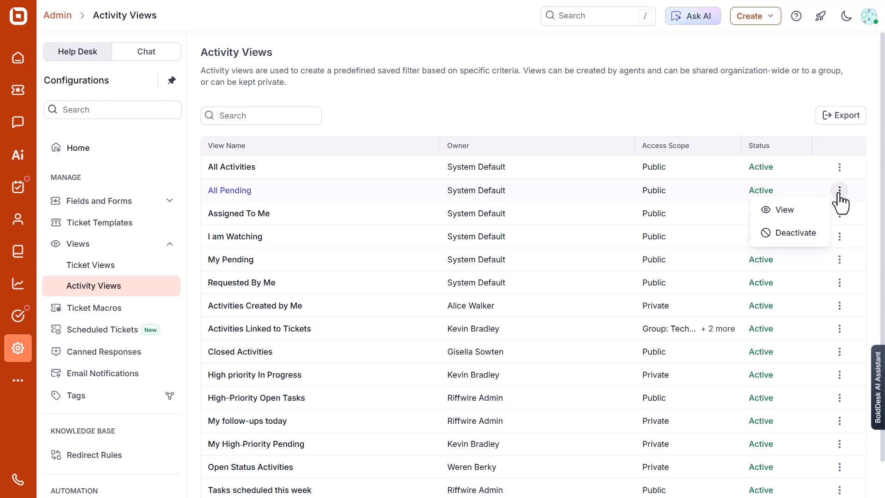
{"action": "left_click", "coordinate": [804, 234]}
{"action": "left_click", "coordinate": [521, 290]}
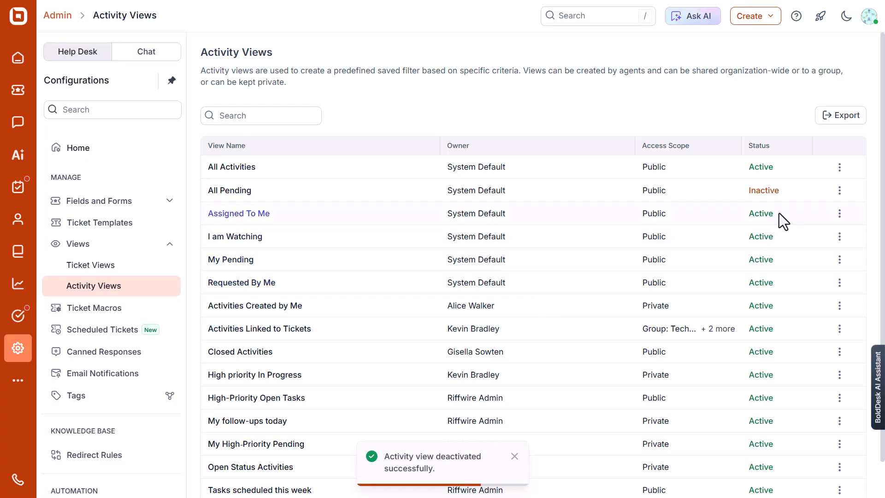
{"action": "left_click", "coordinate": [839, 190]}
{"action": "left_click", "coordinate": [805, 214]}
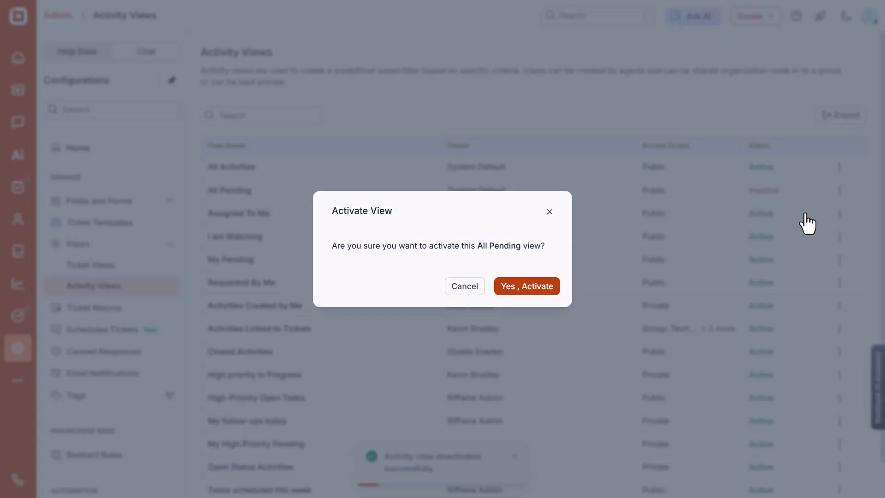
{"action": "left_click", "coordinate": [536, 288]}
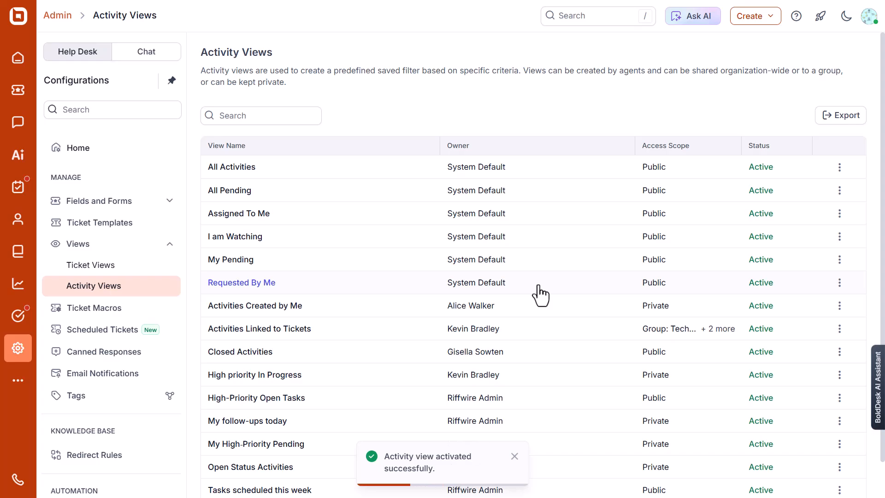
Step: Change the owner of the Activities Created by Me view to the Riffwire Admin agent
{"action": "left_click", "coordinate": [839, 306]}
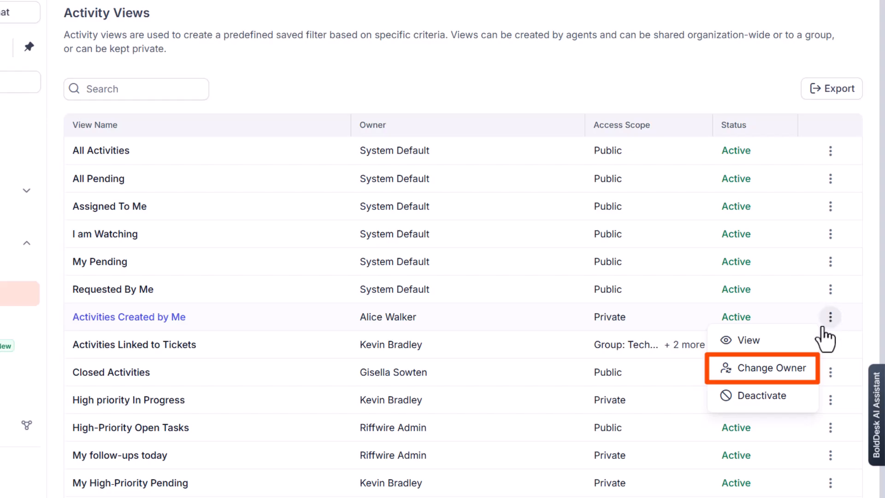
{"action": "left_click", "coordinate": [771, 368]}
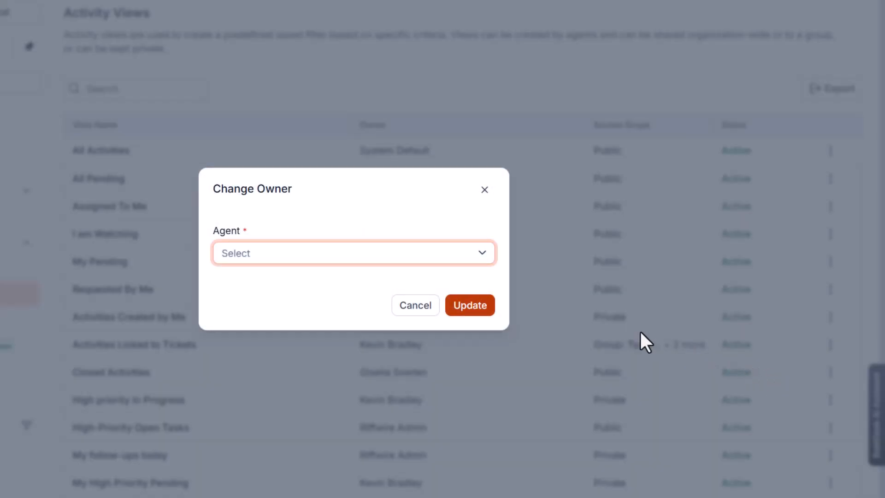
{"action": "left_click", "coordinate": [482, 253]}
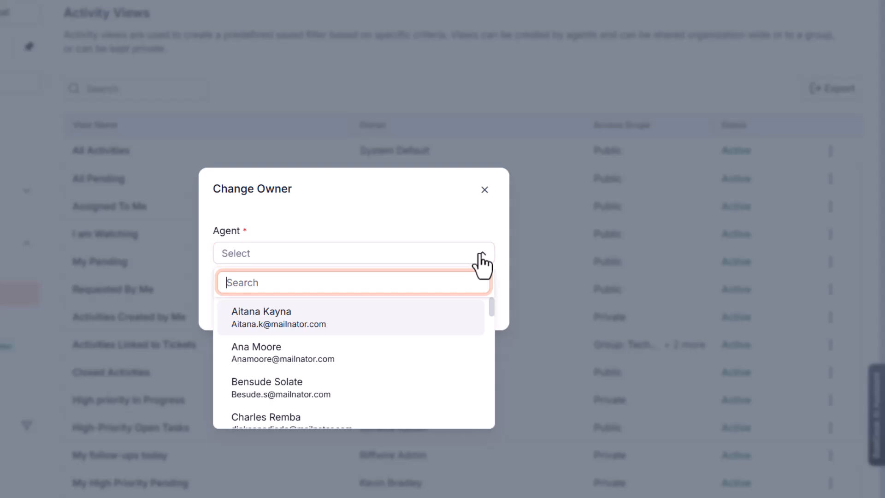
{"action": "type", "text": "riff"}
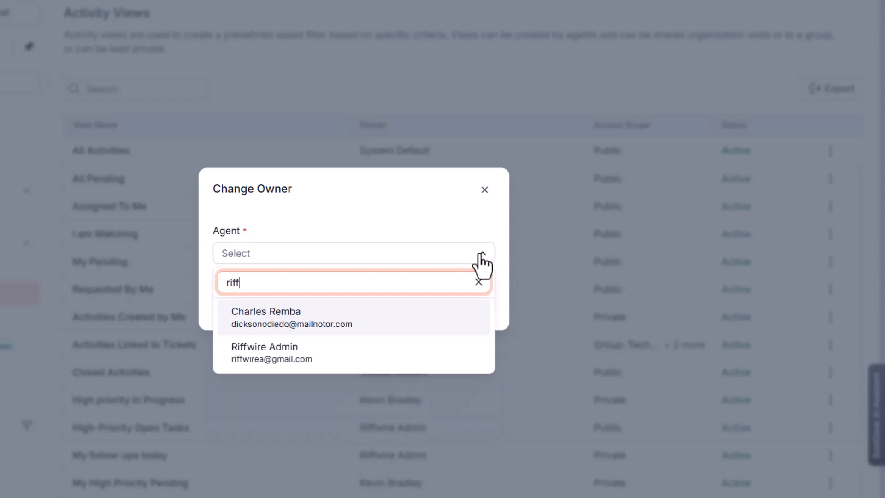
{"action": "left_click", "coordinate": [356, 328]}
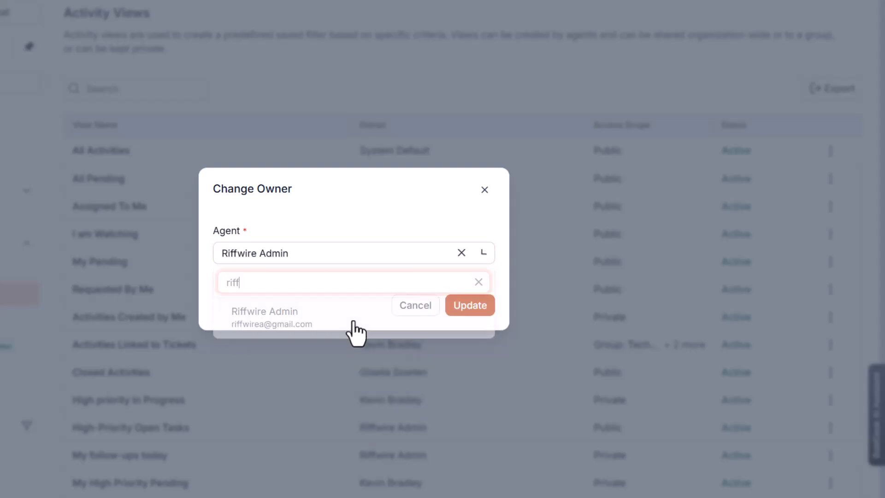
{"action": "left_click", "coordinate": [468, 313]}
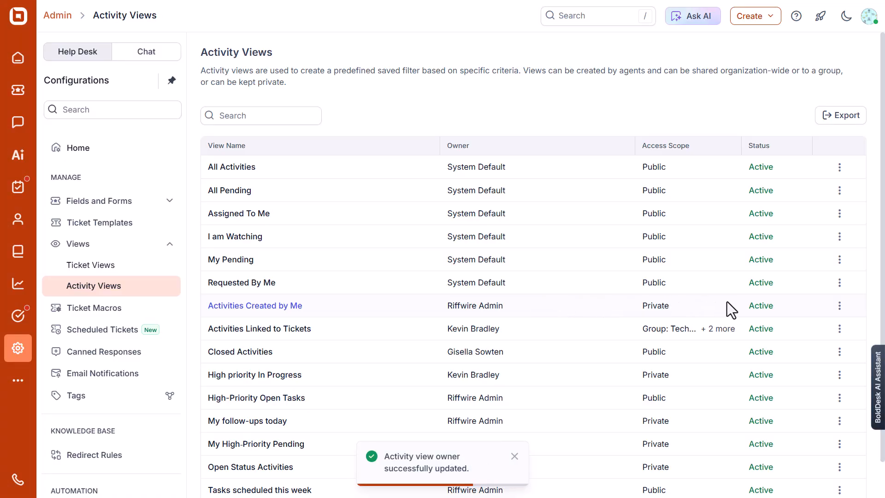
Step: Open the available actions for the Activities Created by Me view
{"action": "left_click", "coordinate": [838, 306]}
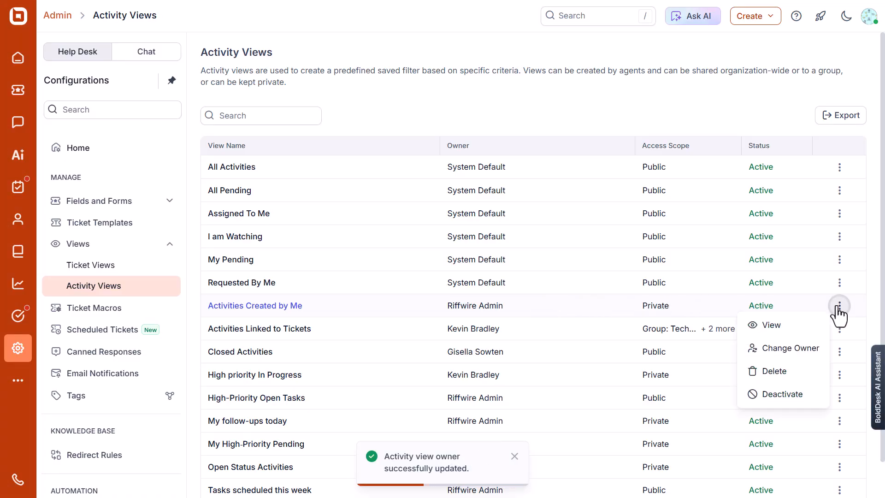